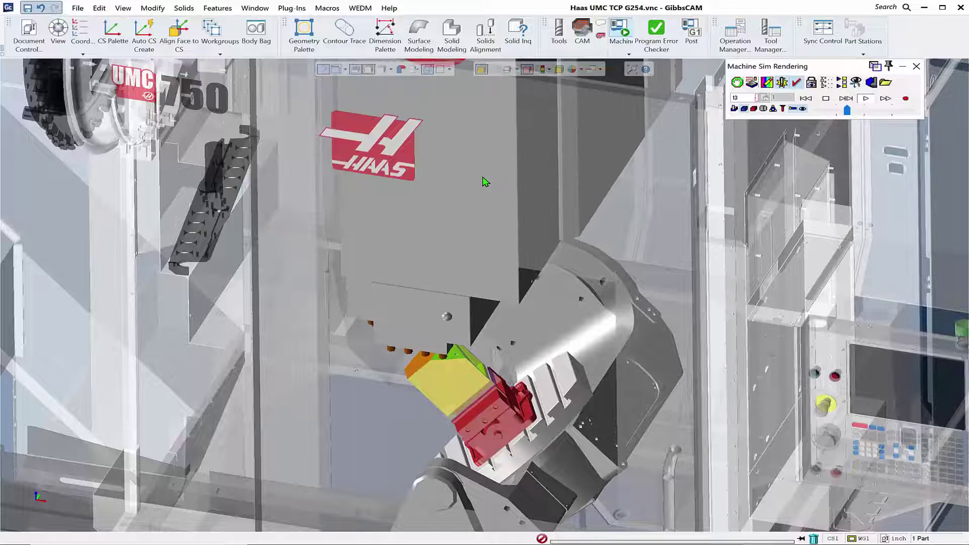
# - Open GibbsCAM's Macros Folder through Plug-Ins > PathFinder
pyautogui.click(292, 8)
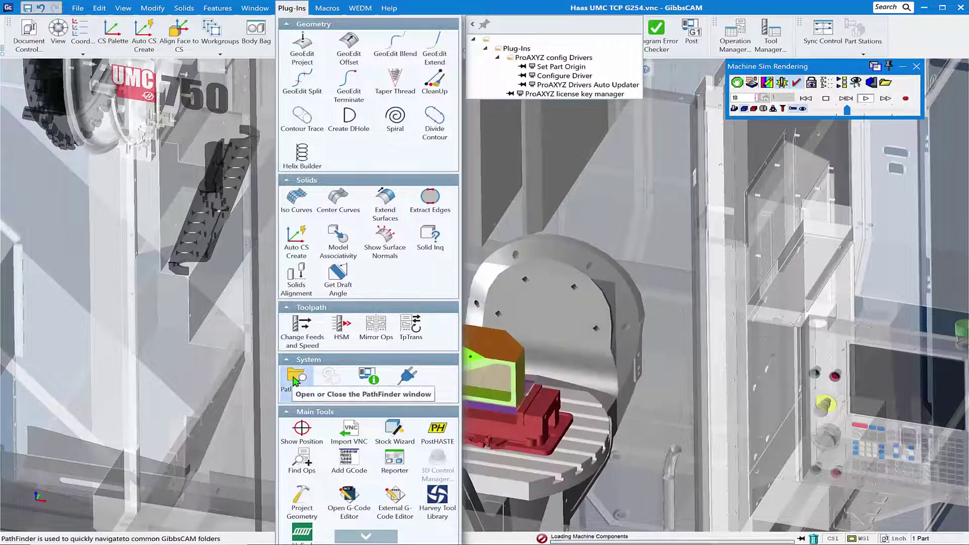
pyautogui.click(294, 380)
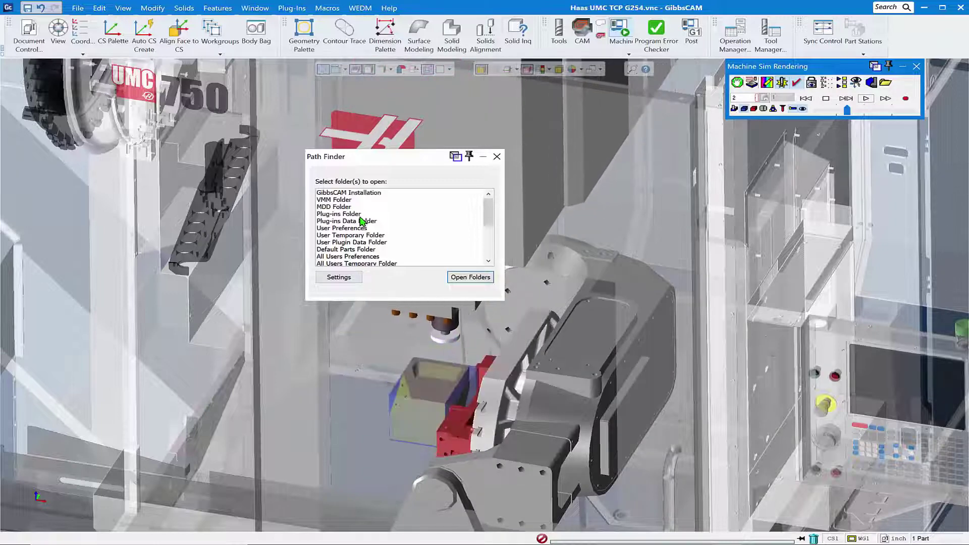
pyautogui.scroll(-2, 363, 221)
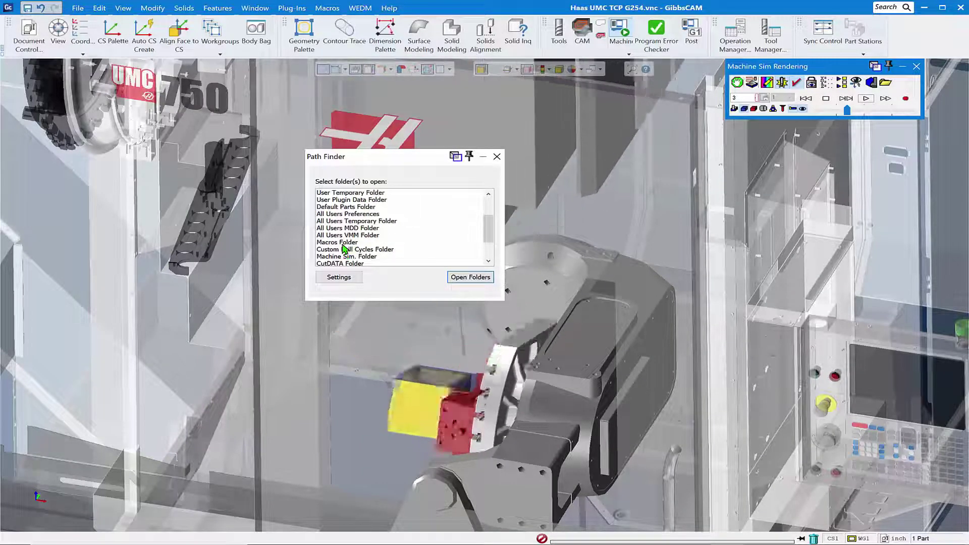
pyautogui.click(344, 242)
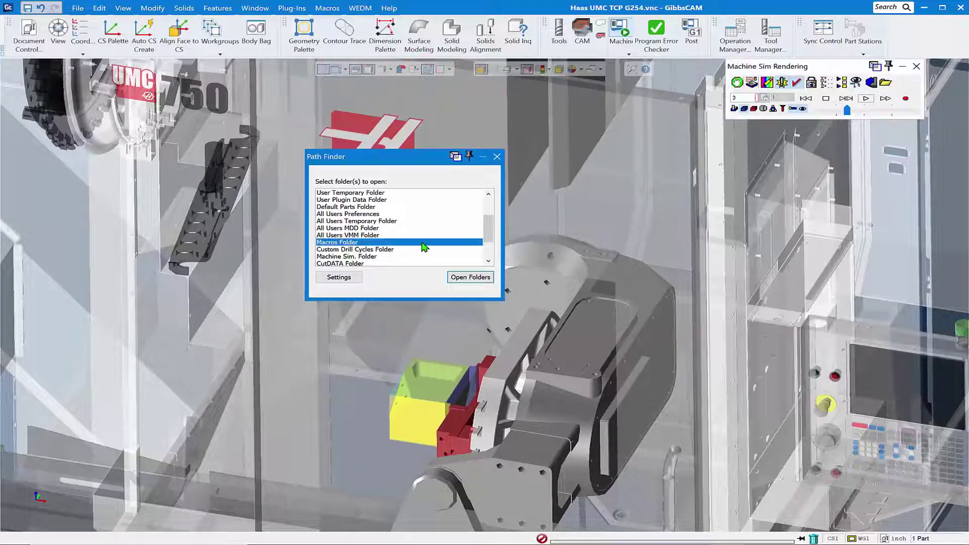
# - Open GibbsCAM's Macros folder and the desktop Macros folder side by side
pyautogui.click(470, 277)
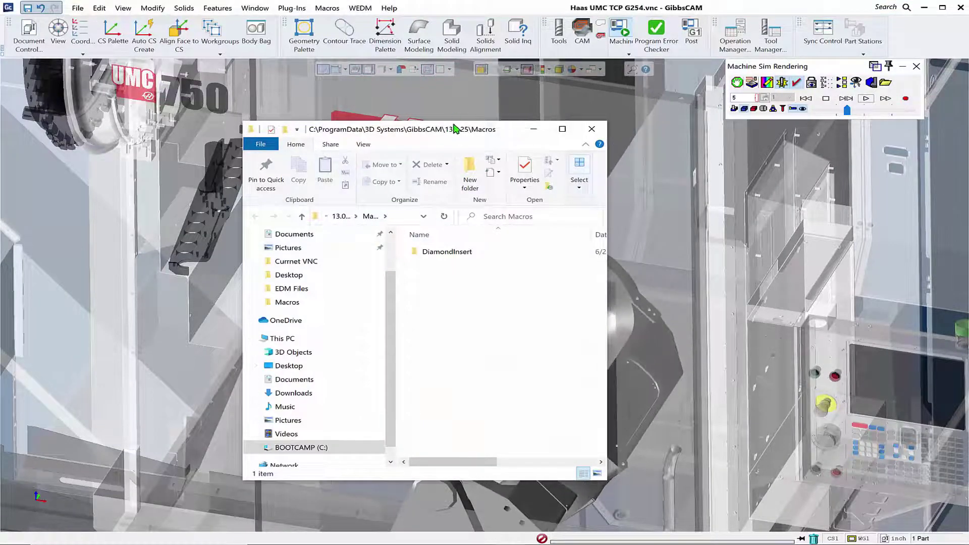
pyautogui.moveTo(454, 128); pyautogui.dragTo(338, 104)
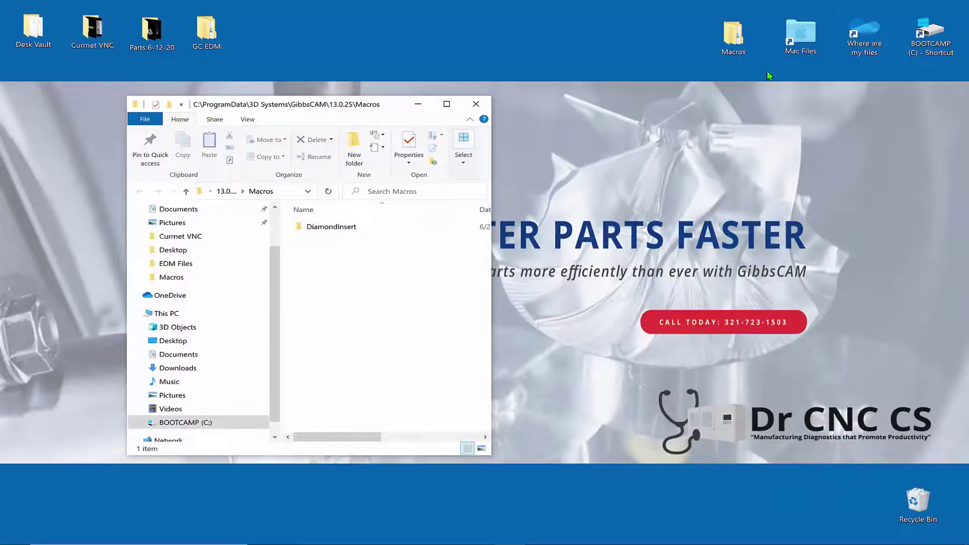
pyautogui.click(741, 48)
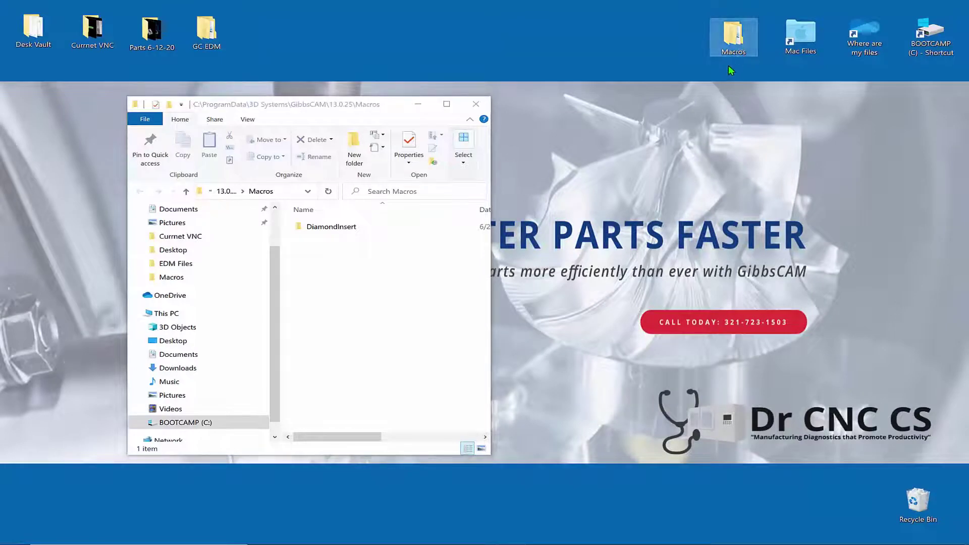
pyautogui.doubleClick(745, 49)
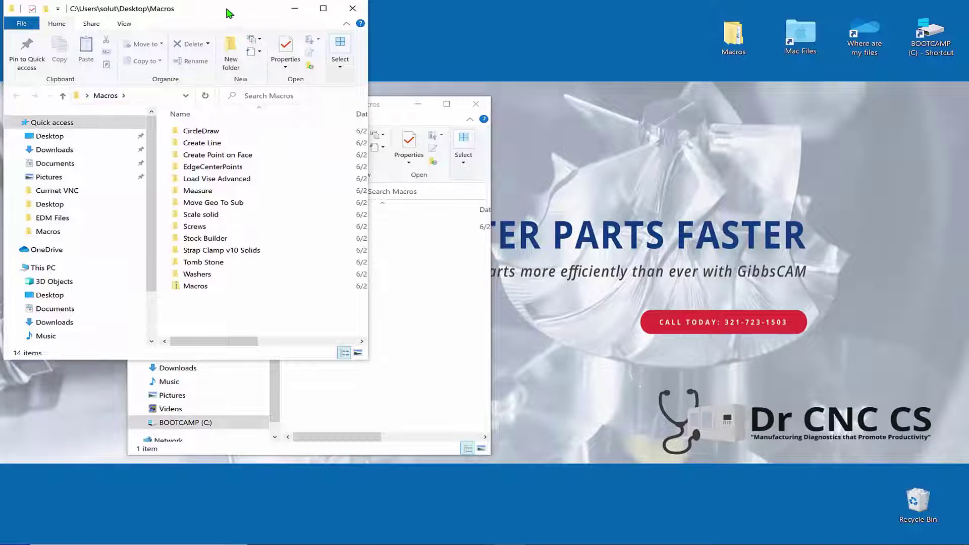
pyautogui.moveTo(227, 13); pyautogui.dragTo(759, 103)
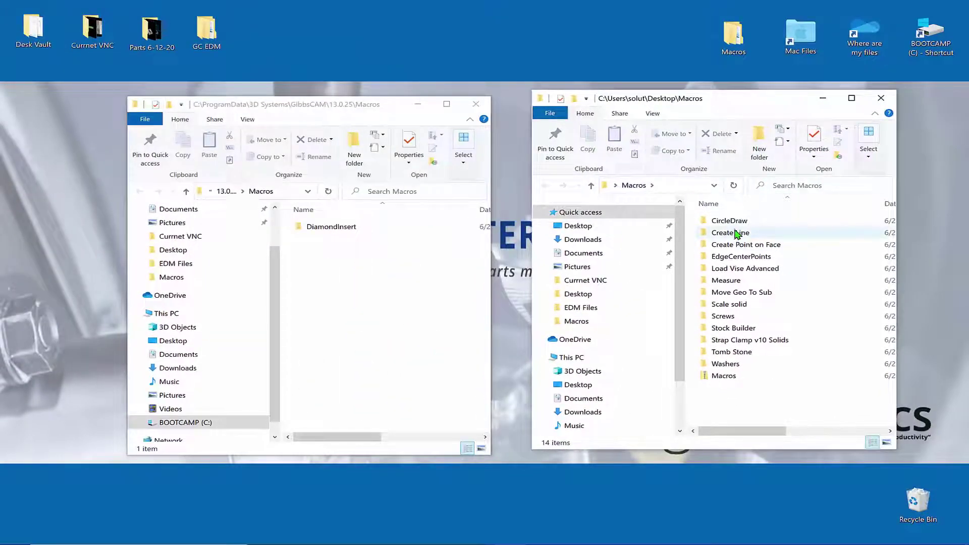
# - Copy the 13 folders, CircleDraw through Washers, into GibbsCAM's Macros folder, then close the desktop window
pyautogui.click(734, 223)
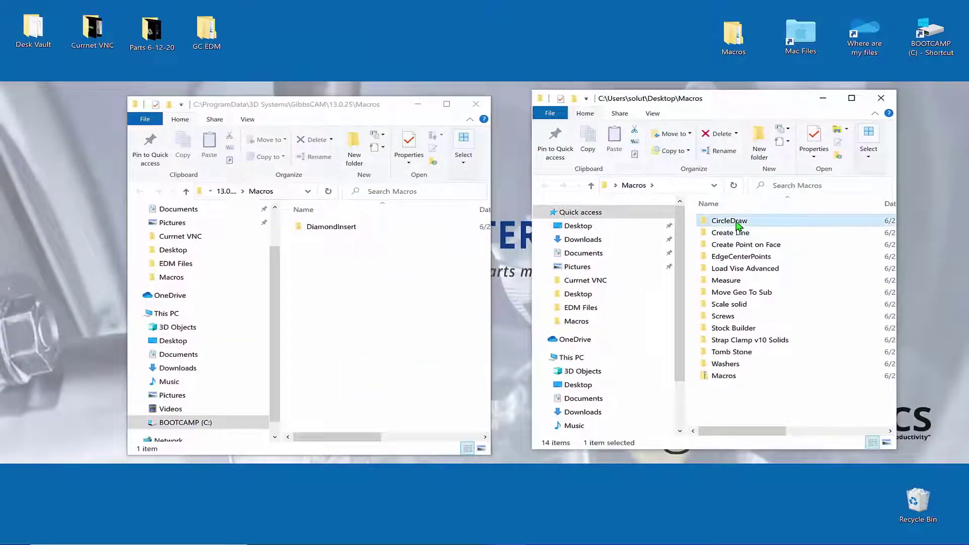
pyautogui.keyDown('shift'); pyautogui.click(723, 369); pyautogui.keyUp('shift')
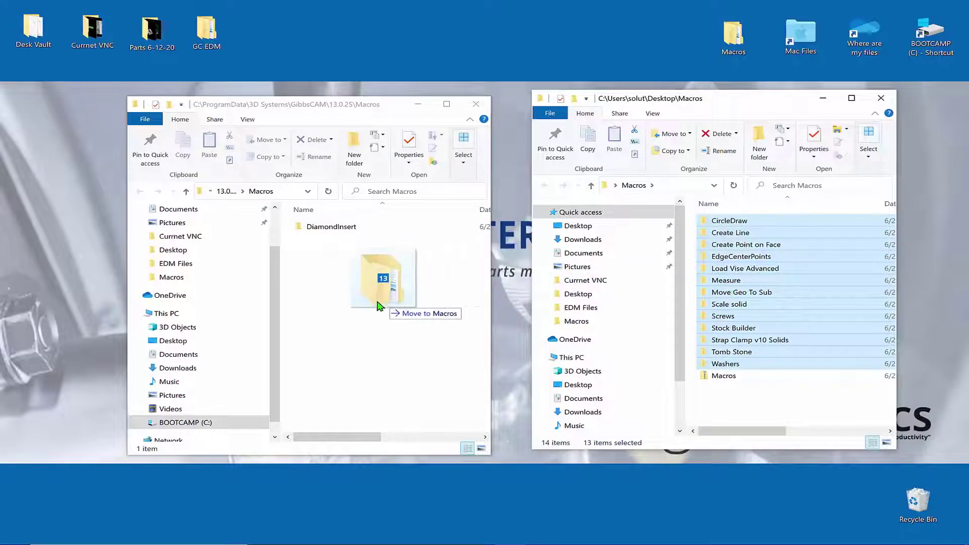
pyautogui.moveTo(695, 285); pyautogui.dragTo(351, 304, button='right')
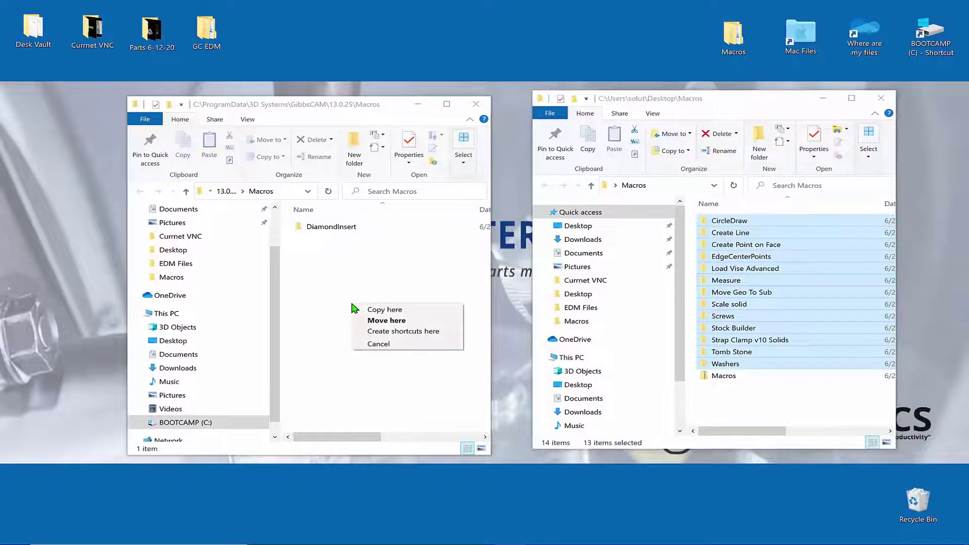
pyautogui.click(393, 310)
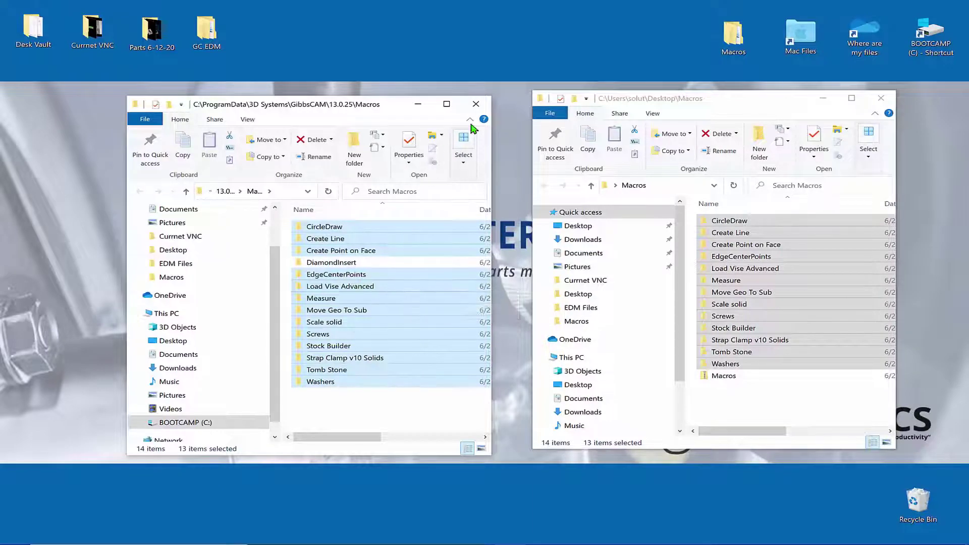
pyautogui.click(880, 98)
pyautogui.moveTo(668, 542)
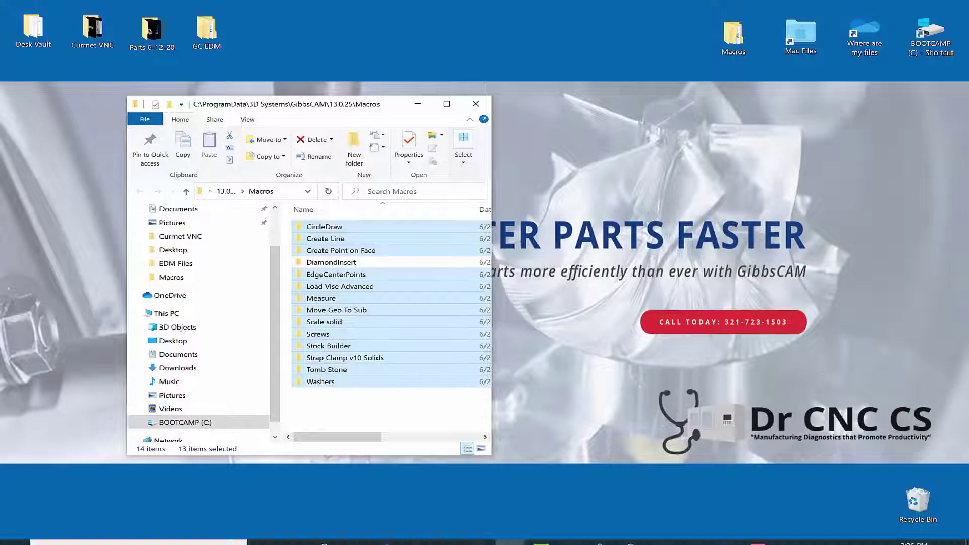
# - Close the Machine Sim Rendering panel, zoom in on the part, and bring up the Macros menu
pyautogui.click(727, 533)
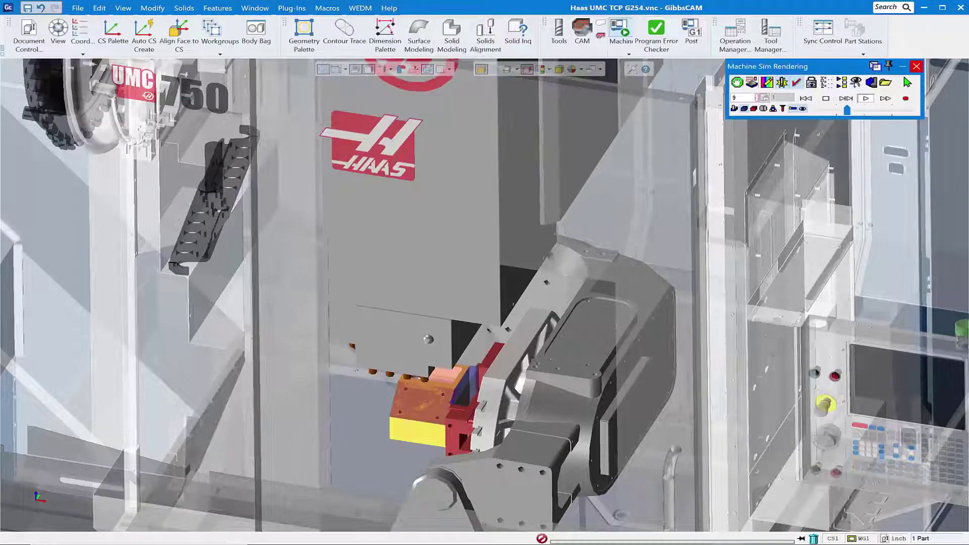
pyautogui.click(916, 66)
pyautogui.scroll(3, 485, 395)
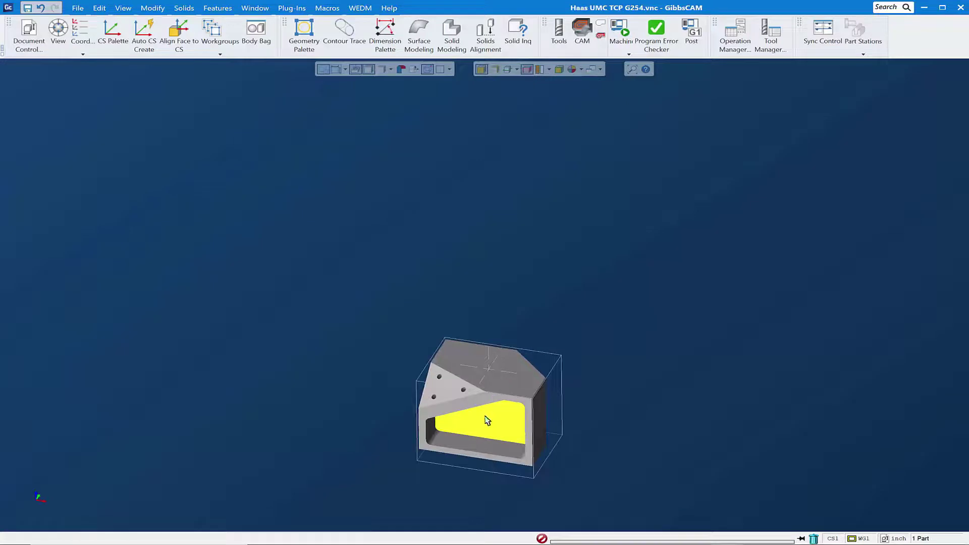
pyautogui.moveTo(487, 421); pyautogui.dragTo(483, 325, button='middle')
pyautogui.scroll(2, 460, 277)
pyautogui.scroll(3, 366, 110)
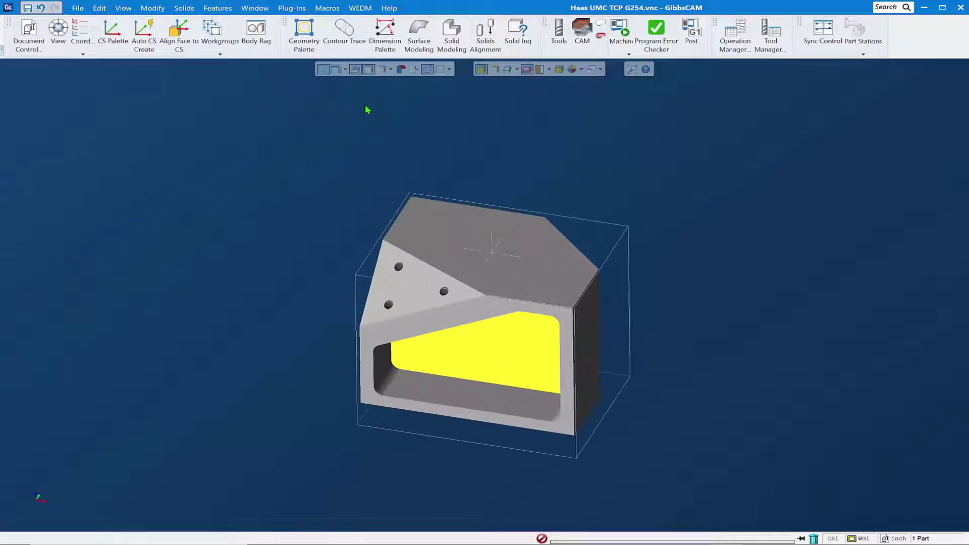
pyautogui.click(255, 9)
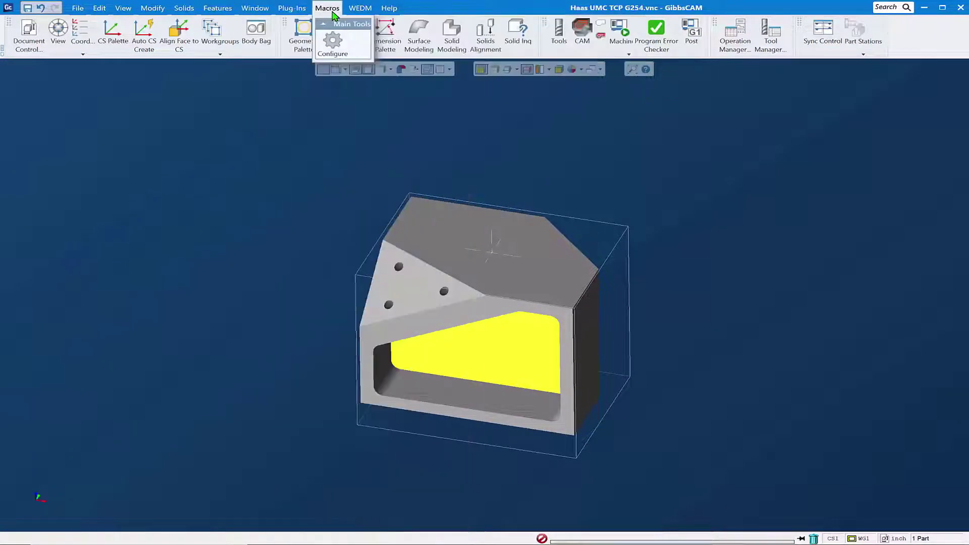
# - In Macro Configure, browse to CreatePointOnFace.mac and add it to the first macro row
pyautogui.click(333, 51)
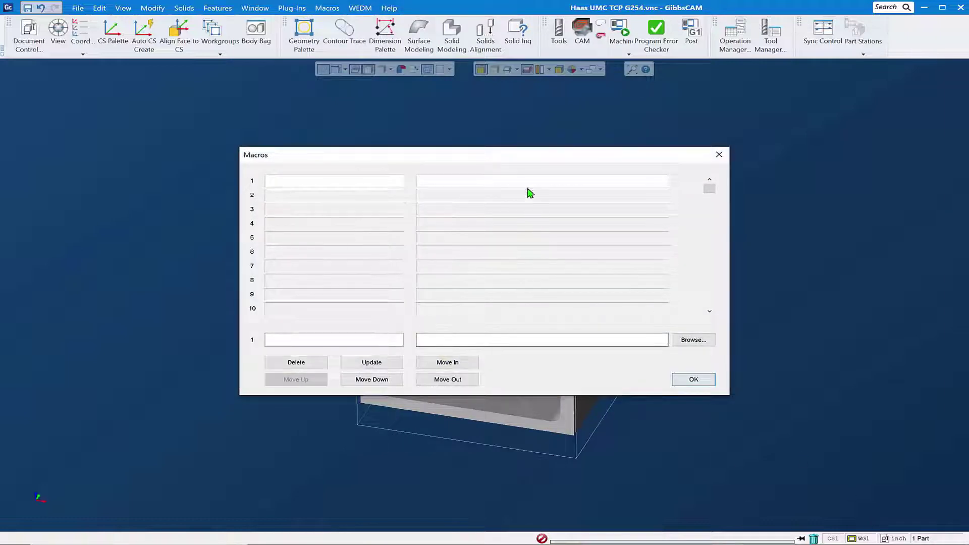
pyautogui.moveTo(536, 159); pyautogui.dragTo(527, 175)
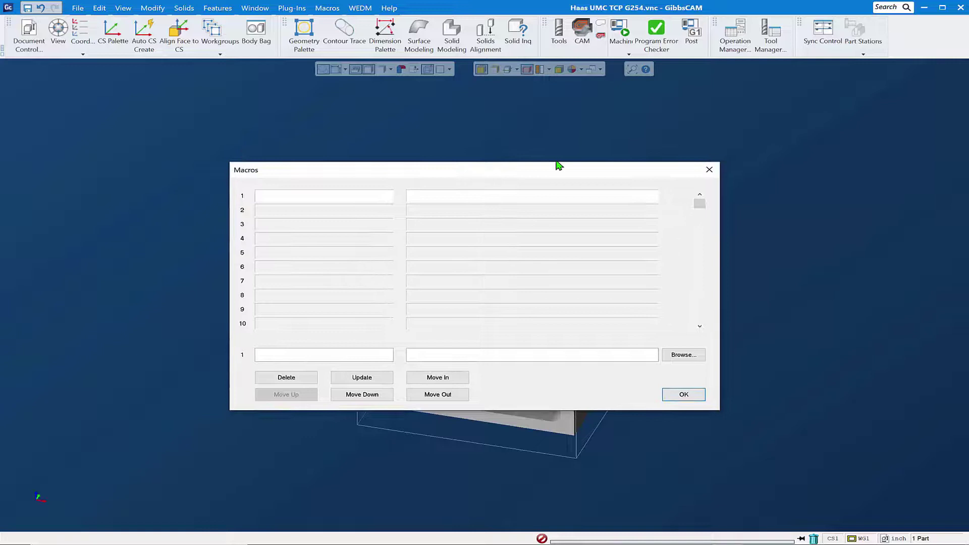
pyautogui.click(682, 356)
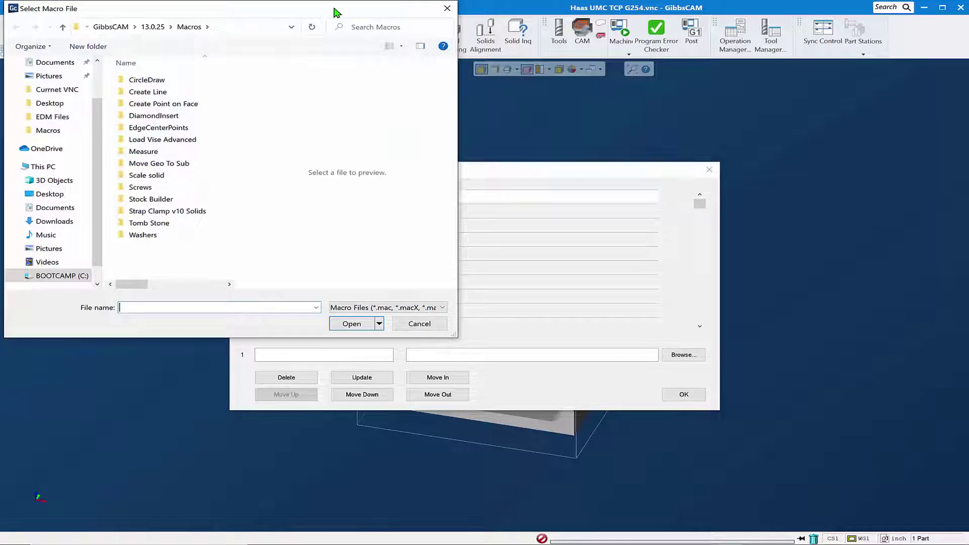
pyautogui.moveTo(335, 13)
pyautogui.mouseDown()
pyautogui.moveTo(425, 42)
pyautogui.moveTo(783, 87)
pyautogui.moveTo(827, 103)
pyautogui.mouseUp()
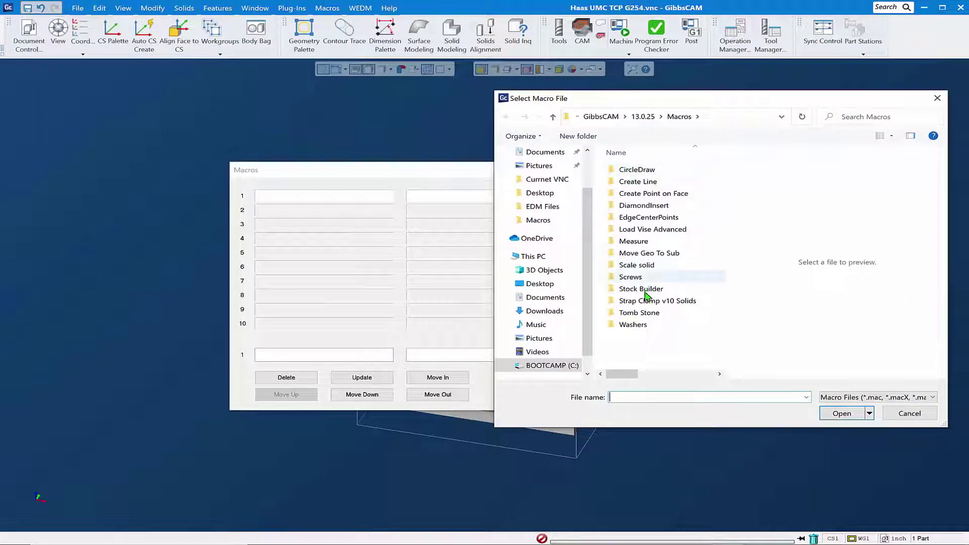
pyautogui.doubleClick(661, 196)
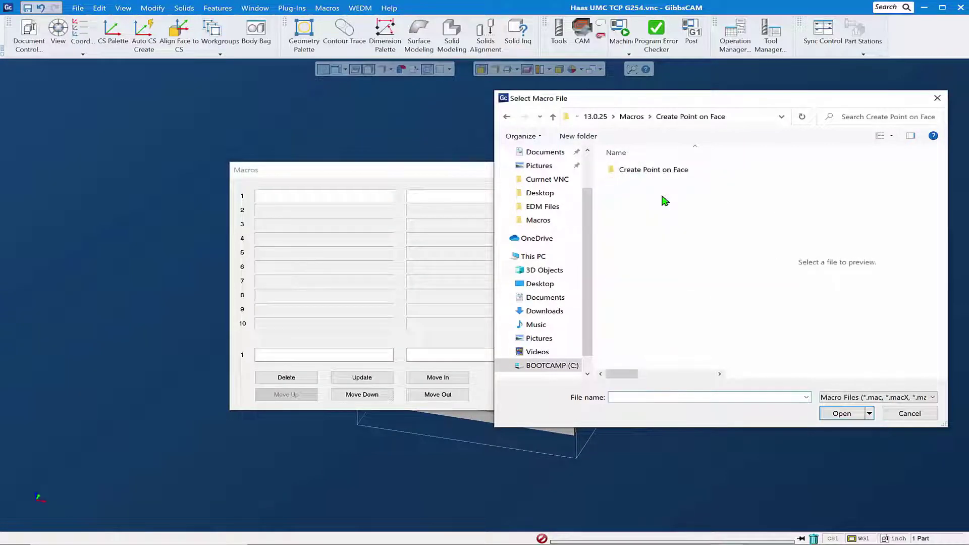
pyautogui.doubleClick(664, 173)
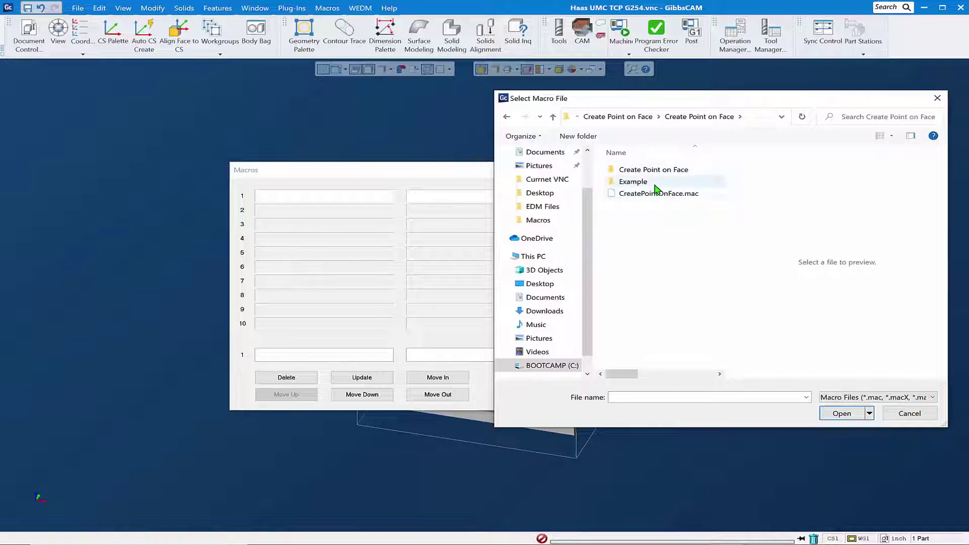
pyautogui.moveTo(638, 196); pyautogui.dragTo(423, 205)
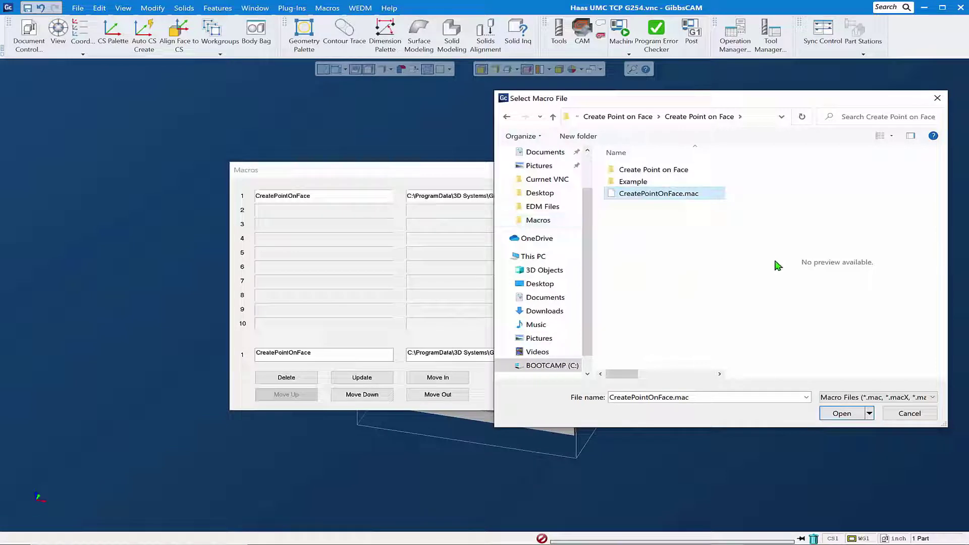
# - Add Load Vise Advanced.mac to the second macro row
pyautogui.click(554, 117)
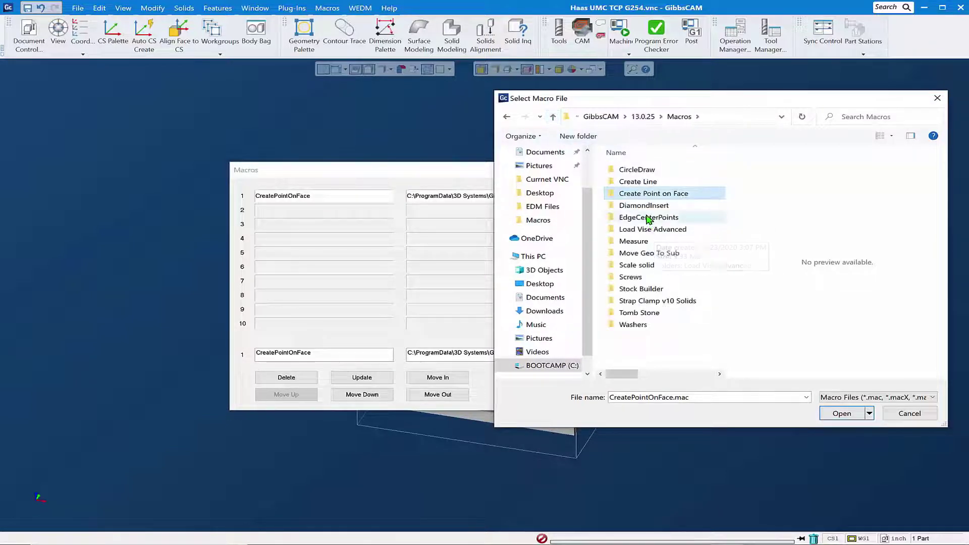
pyautogui.doubleClick(646, 230)
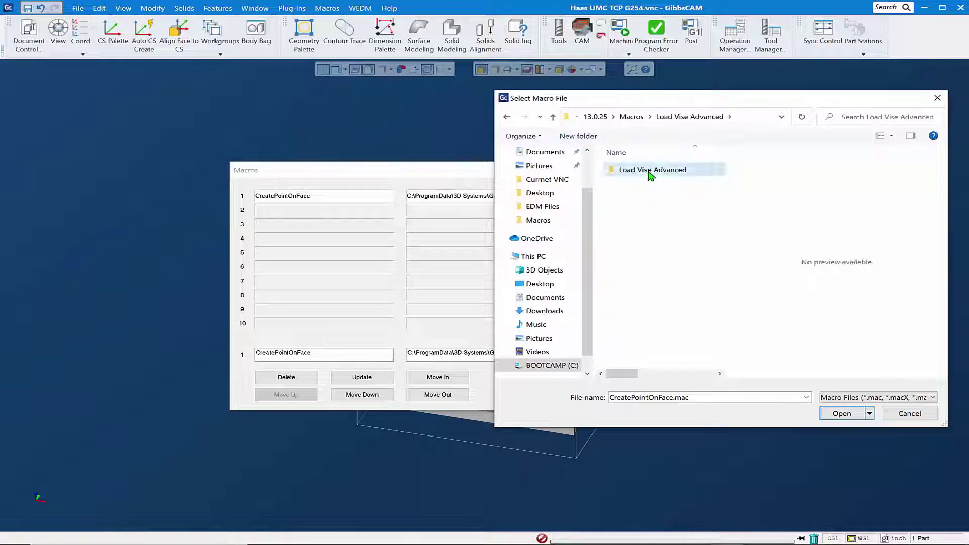
pyautogui.doubleClick(649, 172)
pyautogui.moveTo(647, 186); pyautogui.dragTo(431, 203)
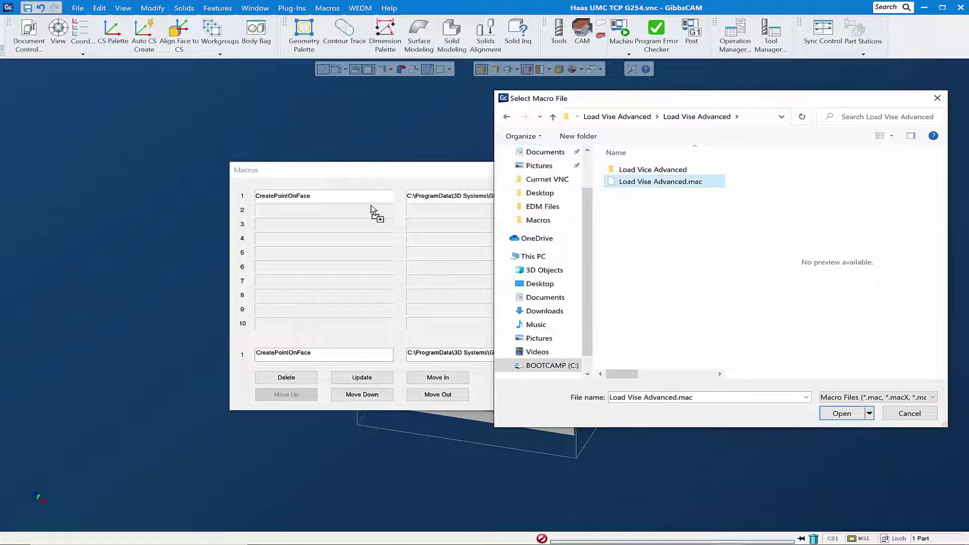
pyautogui.moveTo(366, 217); pyautogui.dragTo(365, 218)
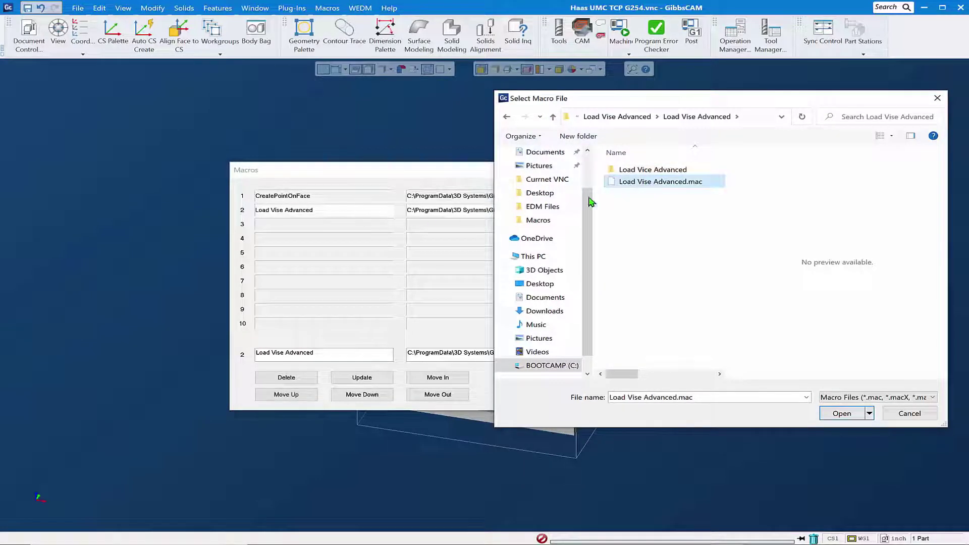
# - Add ScaleSolid.mac to the third row, close the file picker, and confirm with OK
pyautogui.click(553, 118)
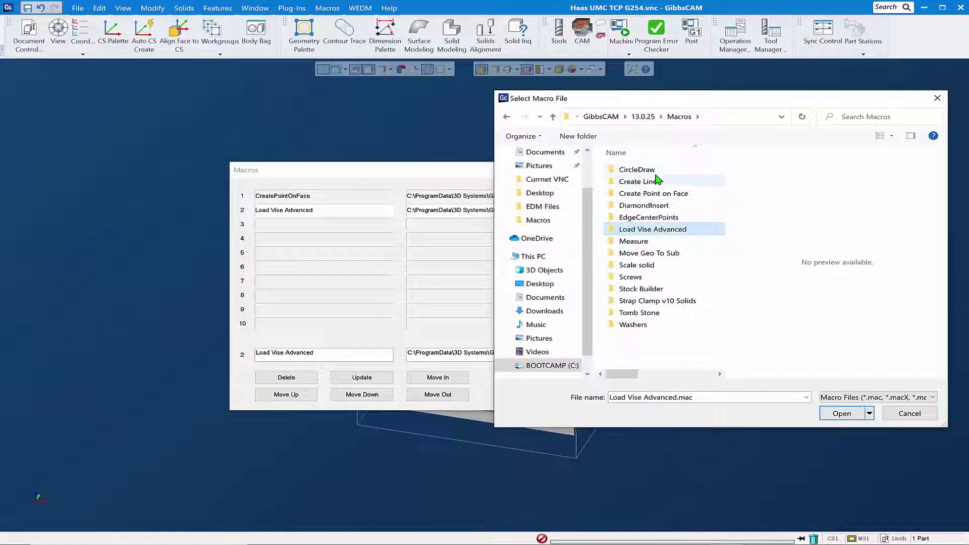
pyautogui.doubleClick(641, 265)
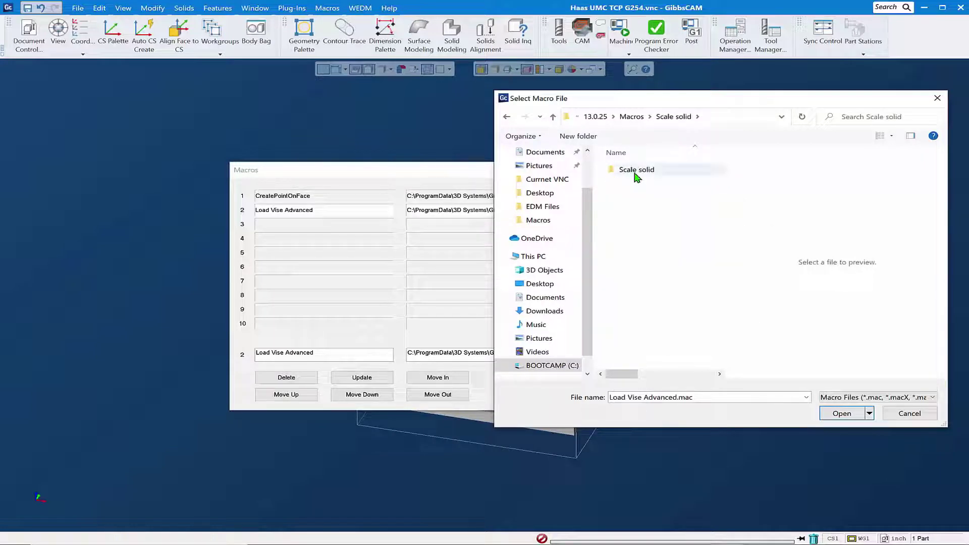
pyautogui.doubleClick(636, 171)
pyautogui.moveTo(641, 182); pyautogui.dragTo(345, 235)
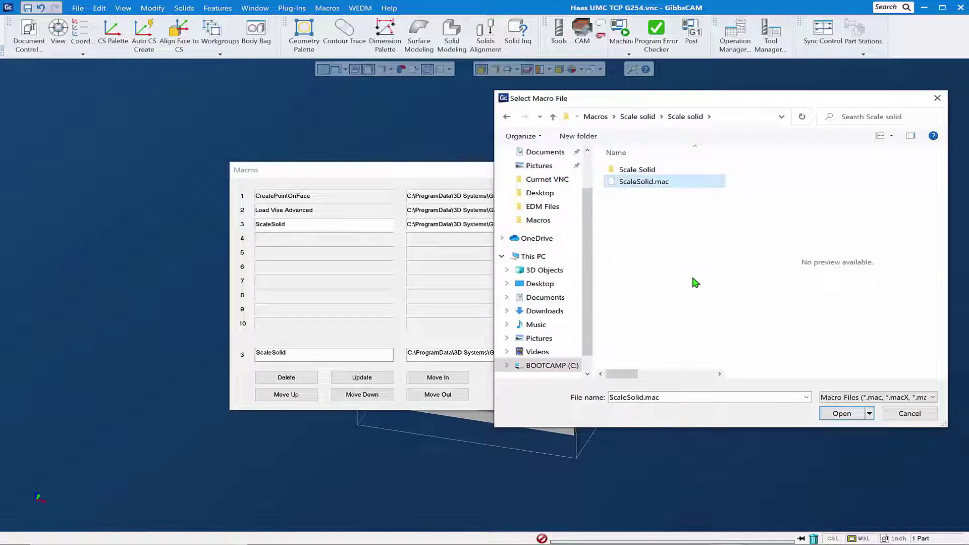
pyautogui.click(937, 100)
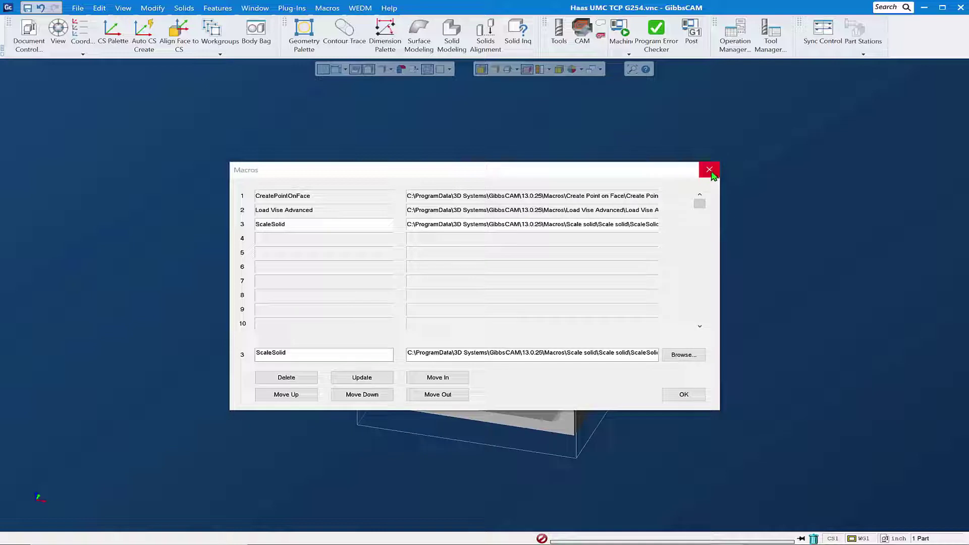
pyautogui.click(683, 396)
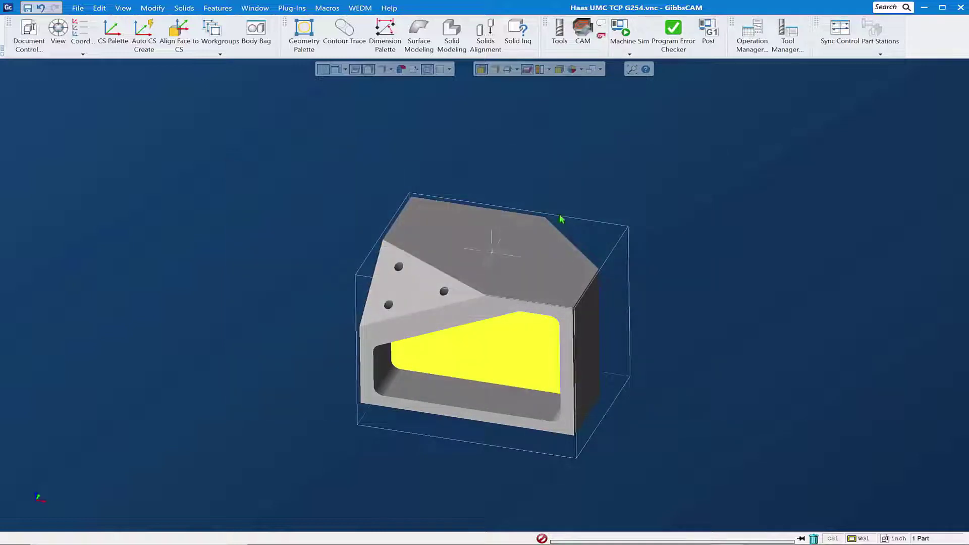
# - Run CreatePointOnFace on the selected top face and dismiss the confirmation message
pyautogui.click(327, 7)
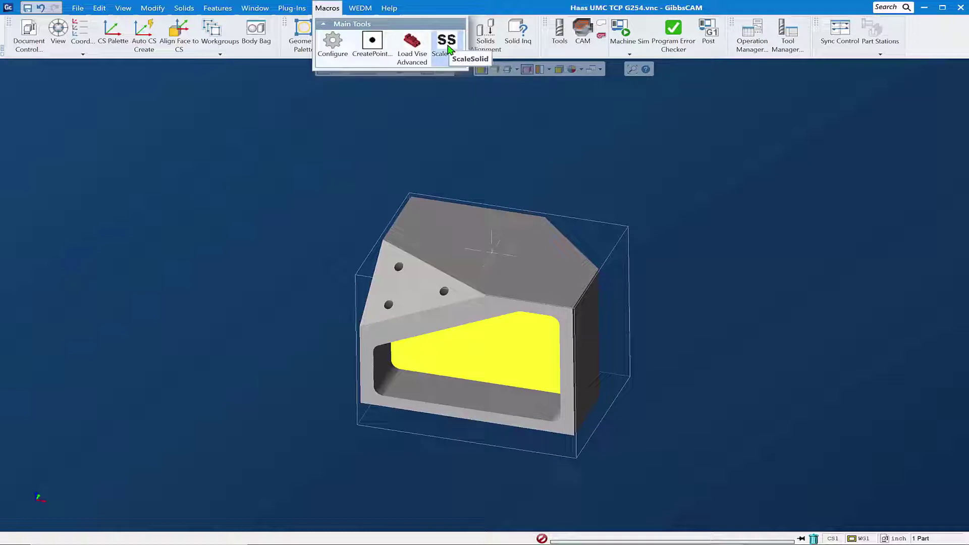
pyautogui.click(431, 223)
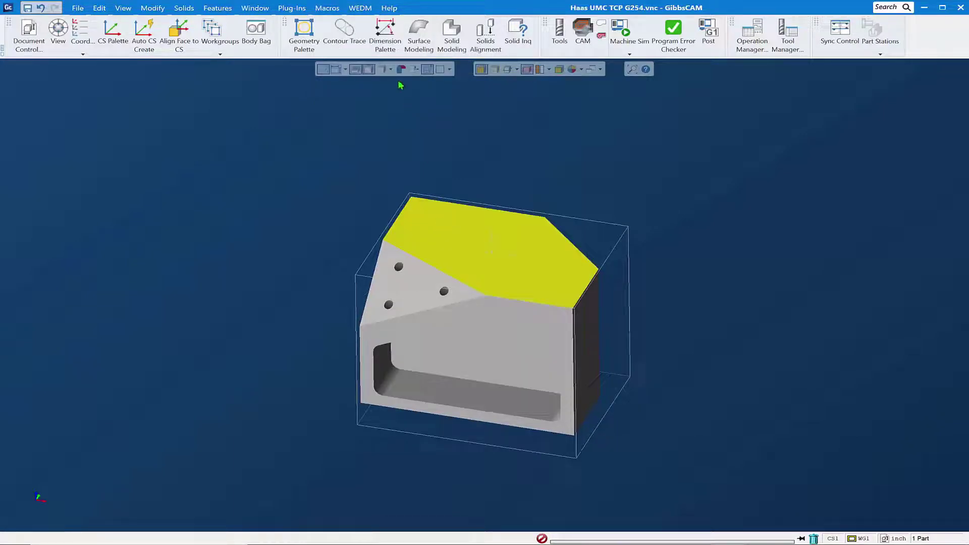
pyautogui.click(329, 9)
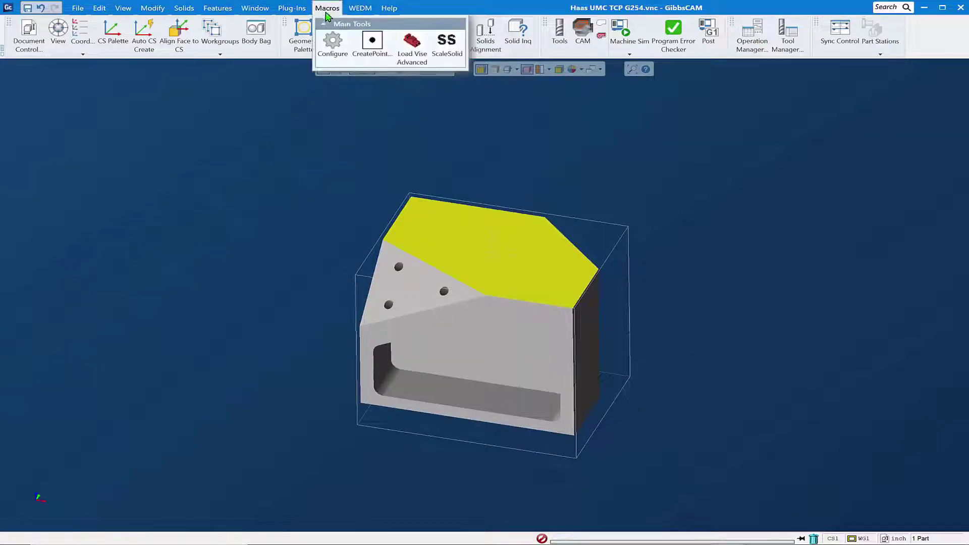
pyautogui.click(371, 46)
pyautogui.click(504, 321)
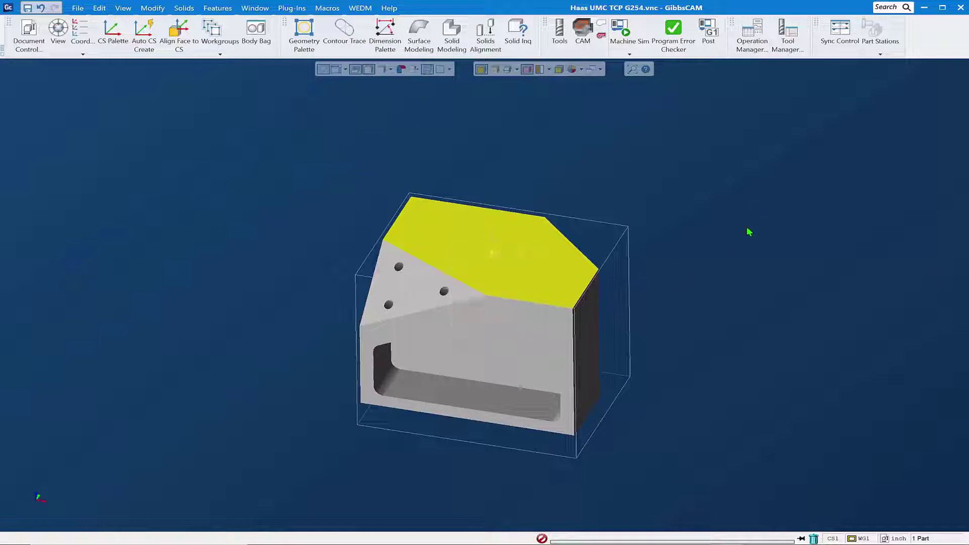
pyautogui.moveTo(733, 199)
pyautogui.mouseDown(button='middle')
pyautogui.moveTo(590, 303)
pyautogui.moveTo(589, 324)
pyautogui.moveTo(855, 275)
pyautogui.moveTo(658, 309)
pyautogui.moveTo(680, 308)
pyautogui.moveTo(490, 252)
pyautogui.moveTo(234, 314)
pyautogui.moveTo(362, 244)
pyautogui.moveTo(340, 284)
pyautogui.moveTo(312, 220)
pyautogui.moveTo(506, 264)
pyautogui.moveTo(484, 214)
pyautogui.mouseUp(button='middle')
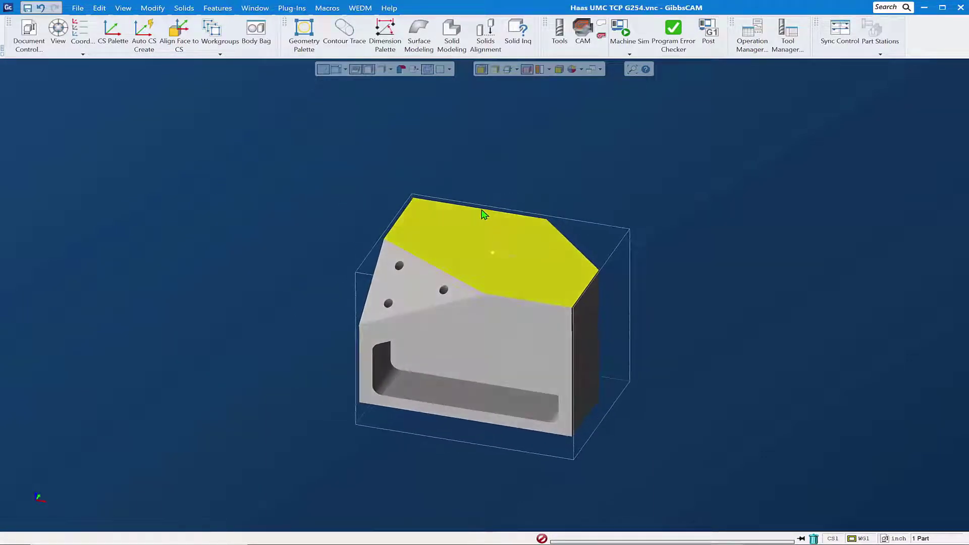
# - Run Load Vise Advanced with a 0.5 grip distance, then orbit to view the clamped stock
pyautogui.click(333, 13)
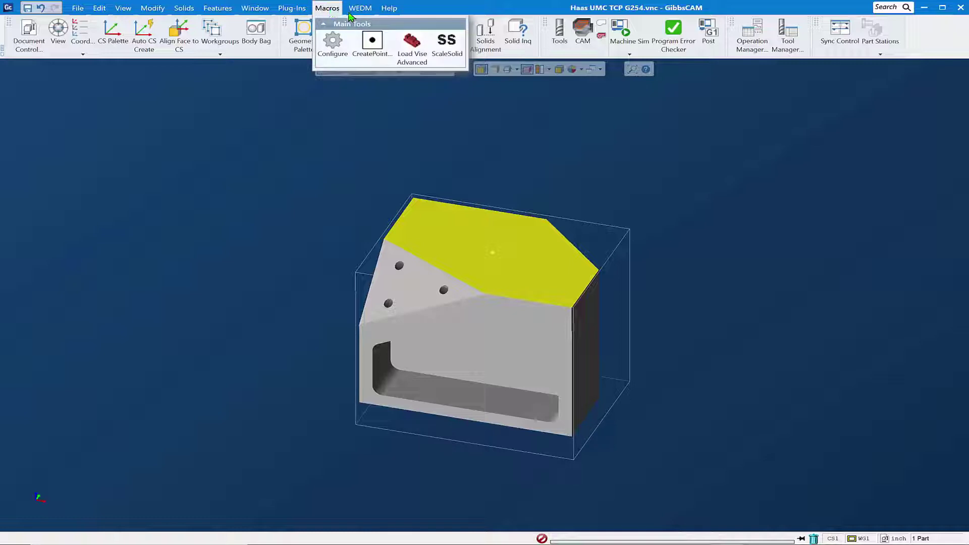
pyautogui.click(414, 42)
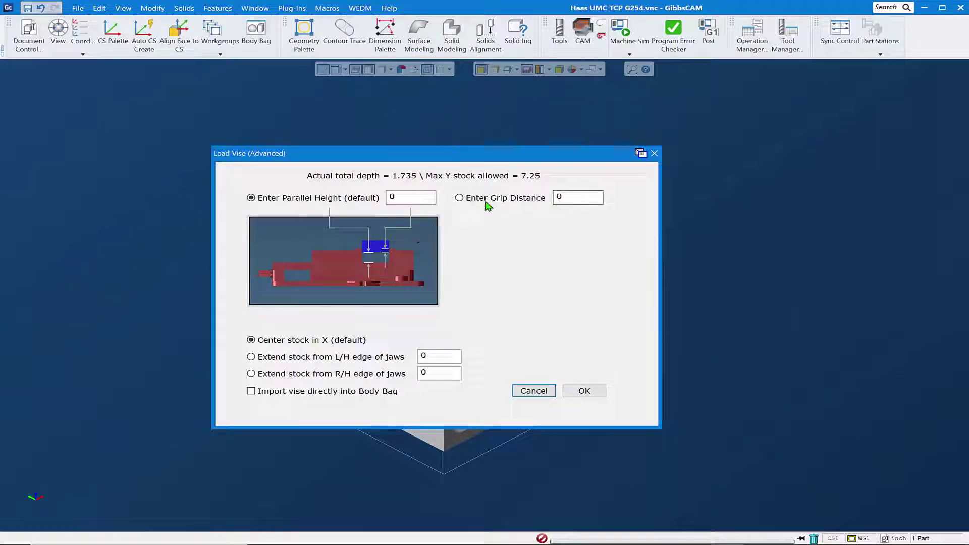
pyautogui.click(461, 197)
pyautogui.click(566, 198)
pyautogui.write('.5')
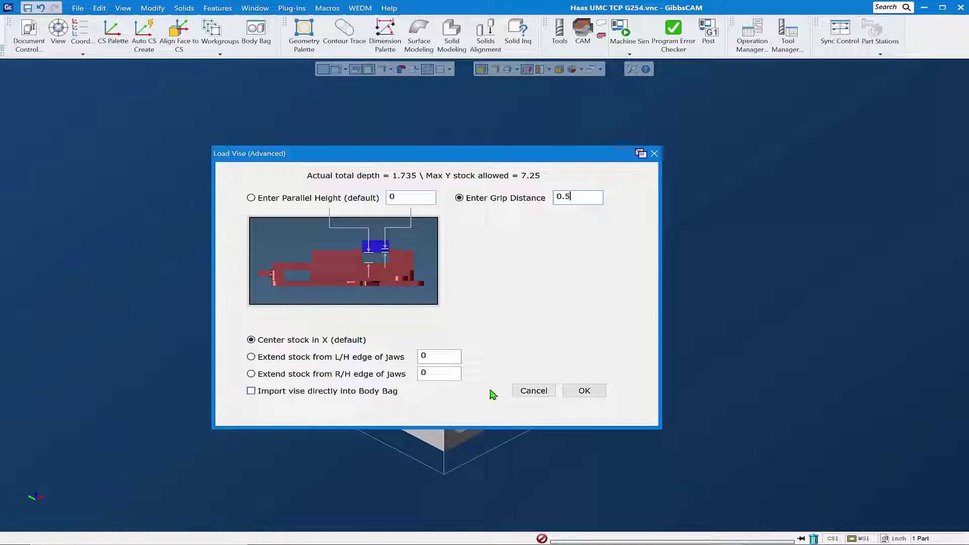
pyautogui.click(584, 393)
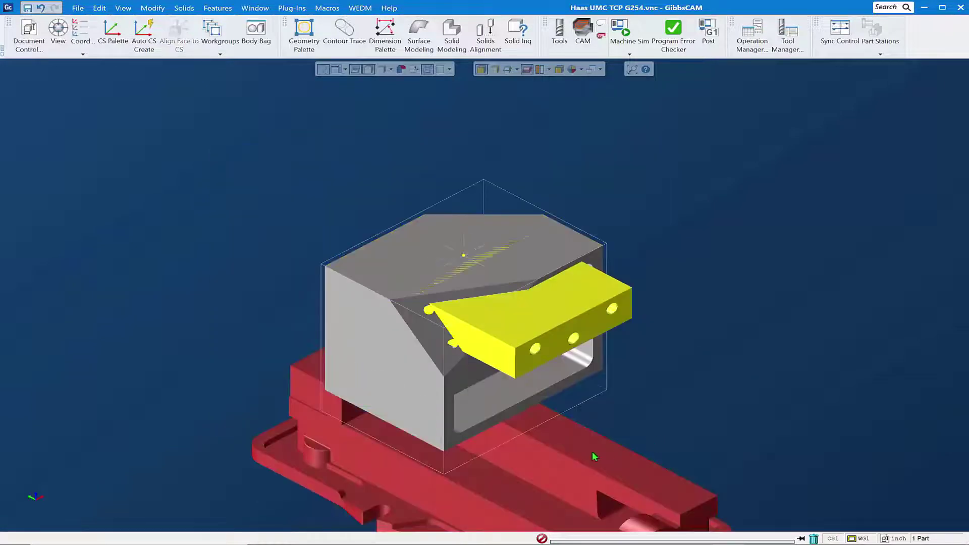
pyautogui.moveTo(687, 244); pyautogui.dragTo(609, 394, button='middle')
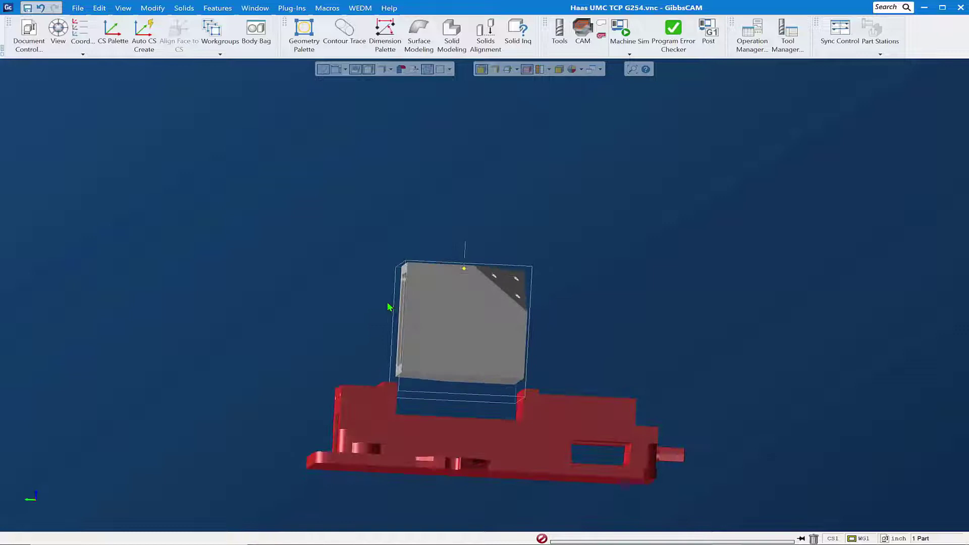
pyautogui.moveTo(608, 395)
pyautogui.mouseDown(button='middle')
pyautogui.moveTo(523, 426)
pyautogui.moveTo(550, 327)
pyautogui.mouseUp(button='middle')
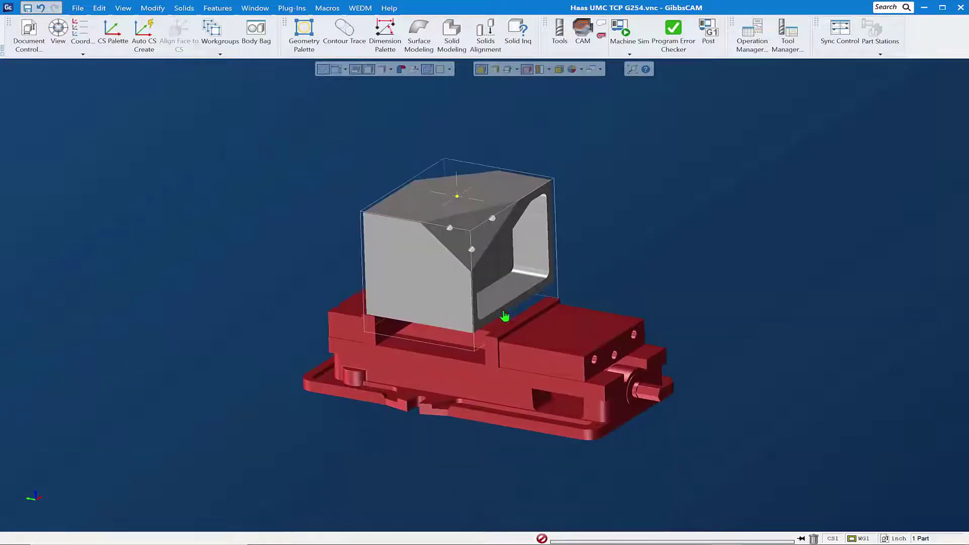